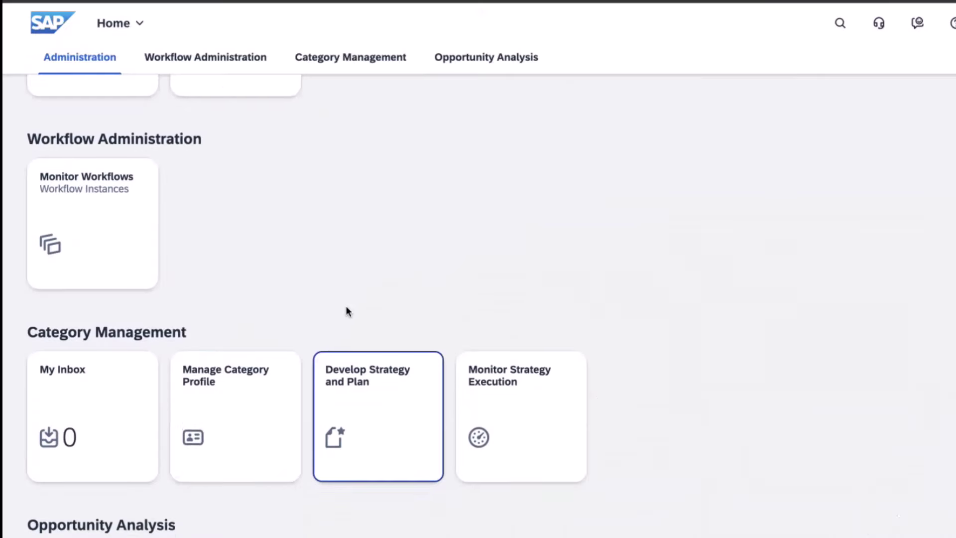
# - Open Develop Strategy and Plan for boxes and show its Toolkit with Cost Structure and Market Dynamics tools
pyautogui.scroll(-1, 347, 307)
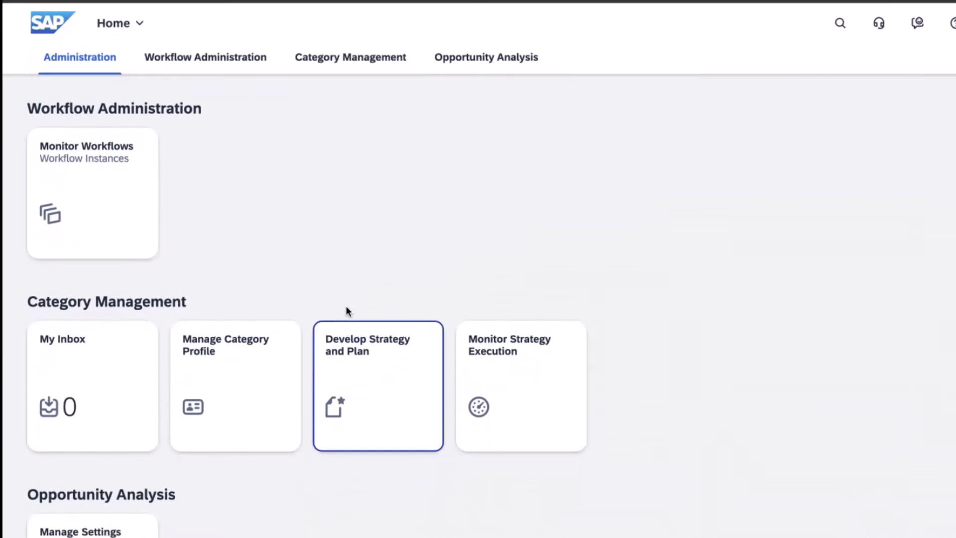
pyautogui.click(407, 389)
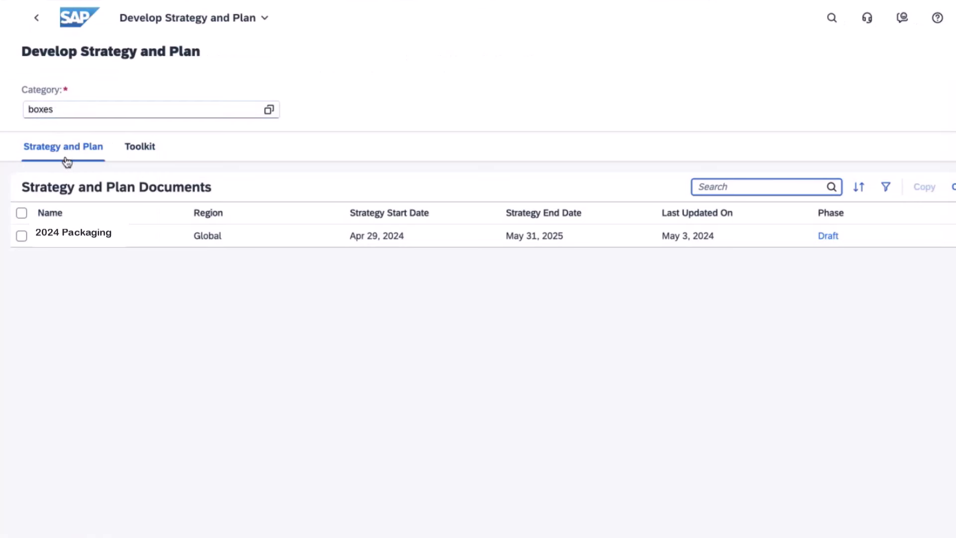
pyautogui.click(144, 154)
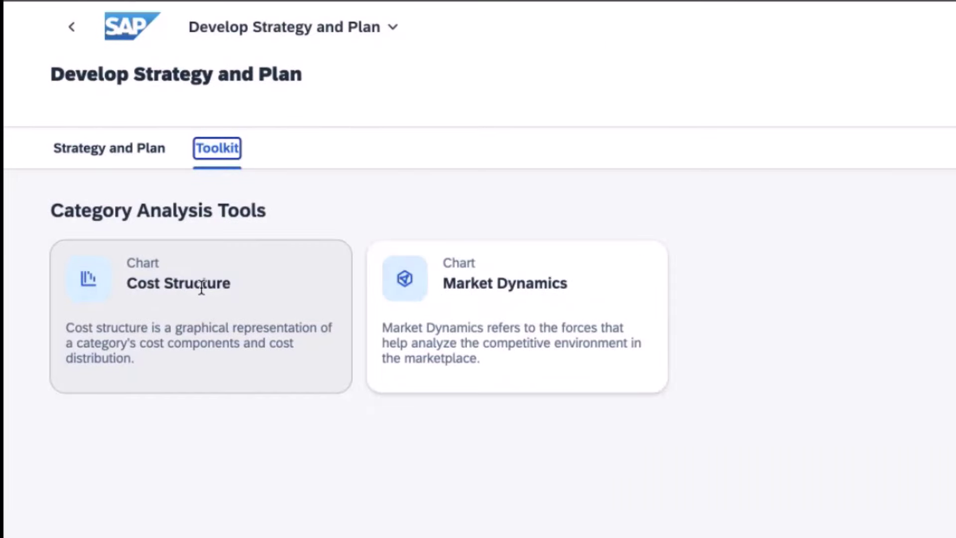
# - Create a new boxes cost structure document named 'MD for Cost Structure' and review its 0% components
pyautogui.click(202, 288)
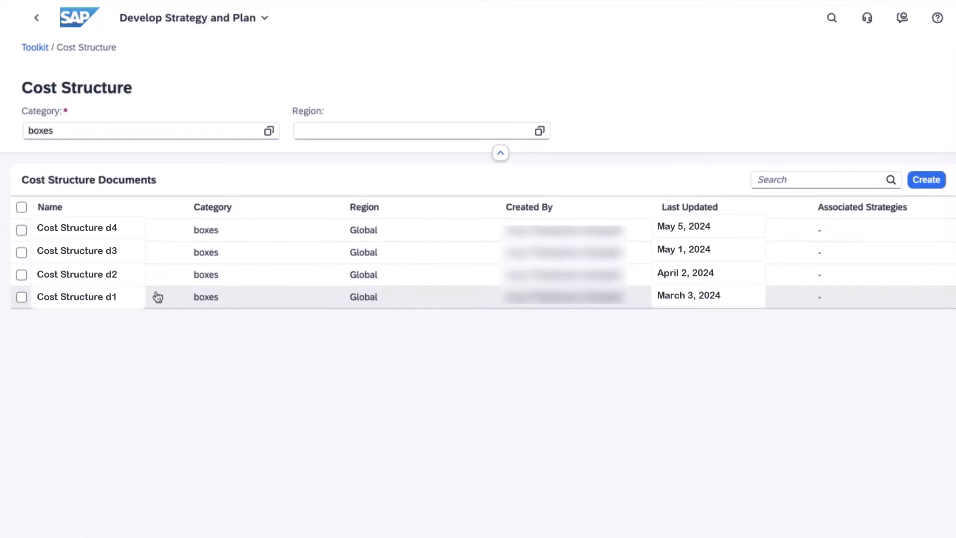
pyautogui.click(926, 179)
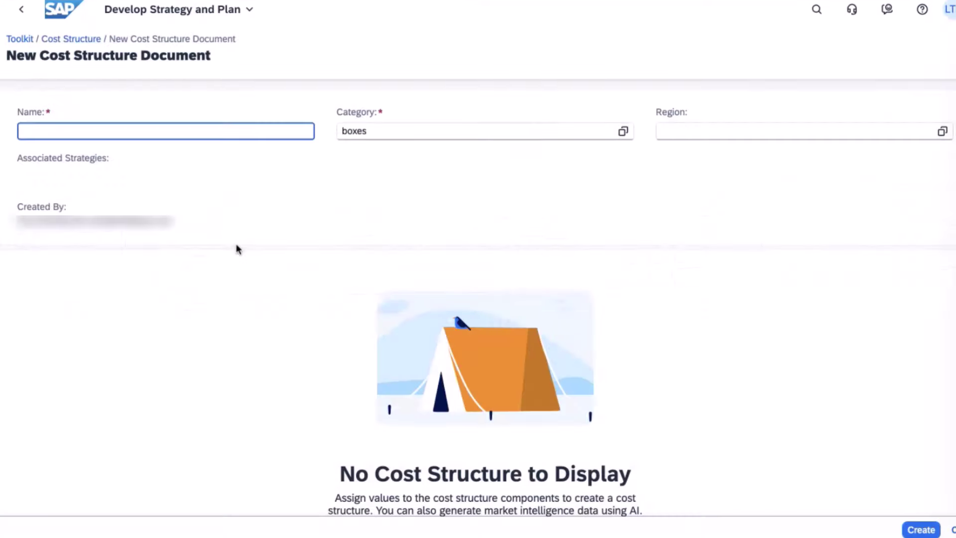
pyautogui.write('MD for Cost Structure')
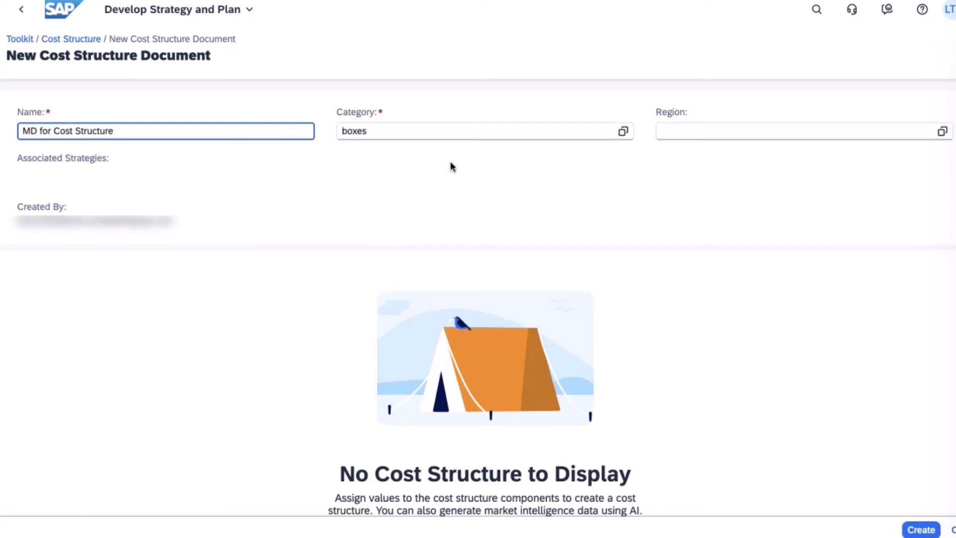
pyautogui.scroll(-2, 609, 221)
pyautogui.scroll(-1, 608, 219)
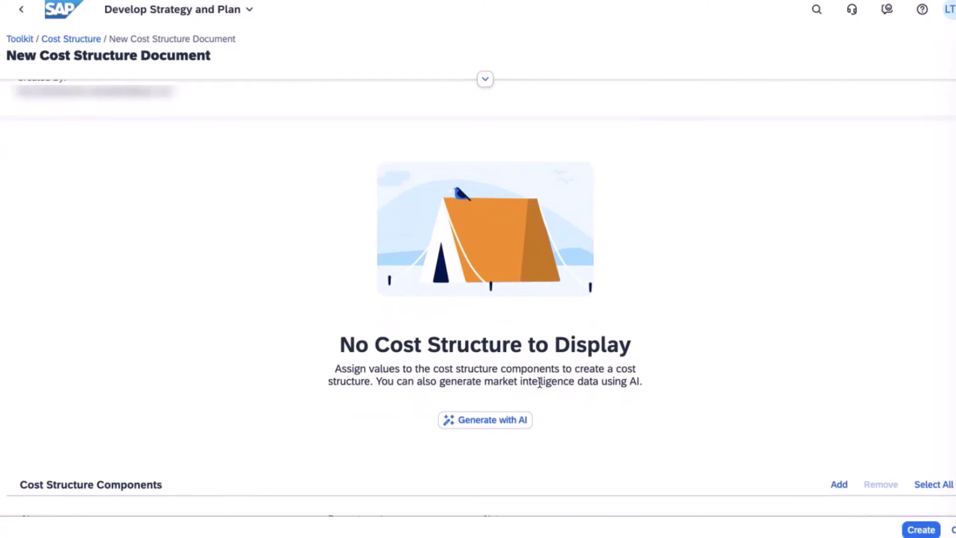
pyautogui.scroll(-7, 531, 420)
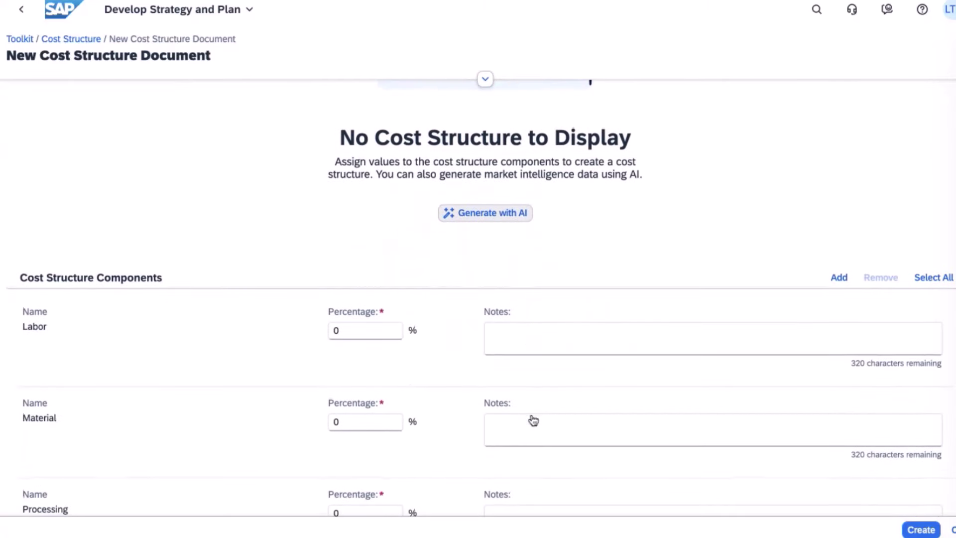
pyautogui.doubleClick(333, 156)
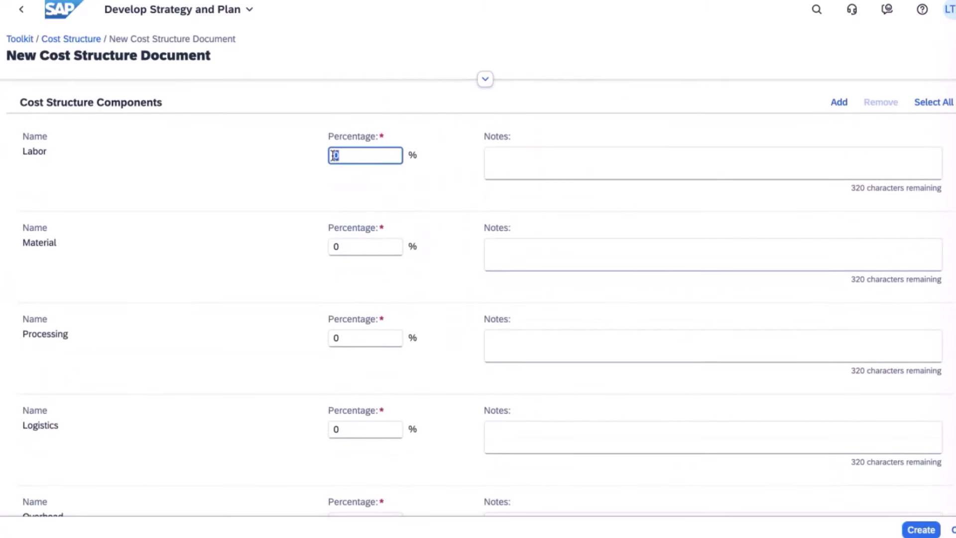
pyautogui.scroll(7, 318, 216)
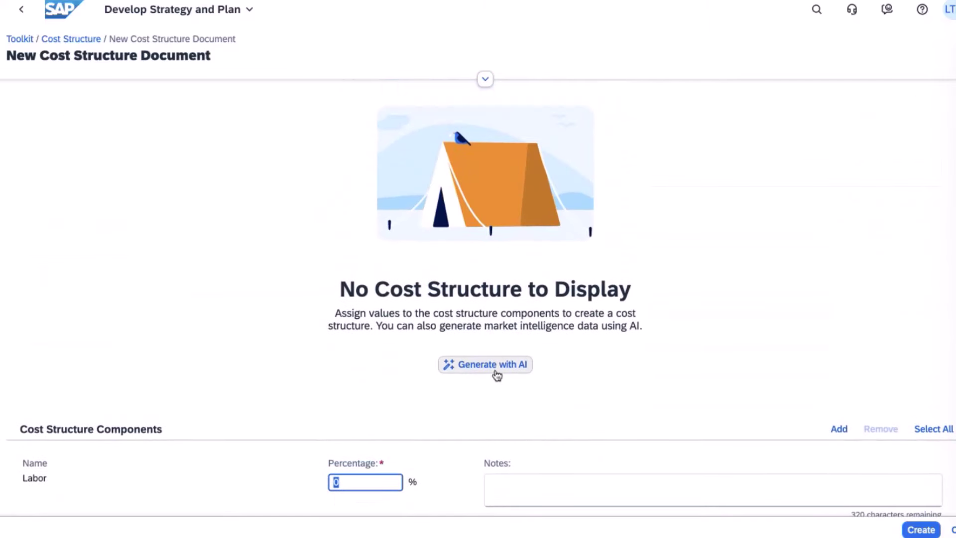
# - Generate cost components with AI, then set Overhead to 12% and Beroe Cost Component to 3%
pyautogui.click(497, 372)
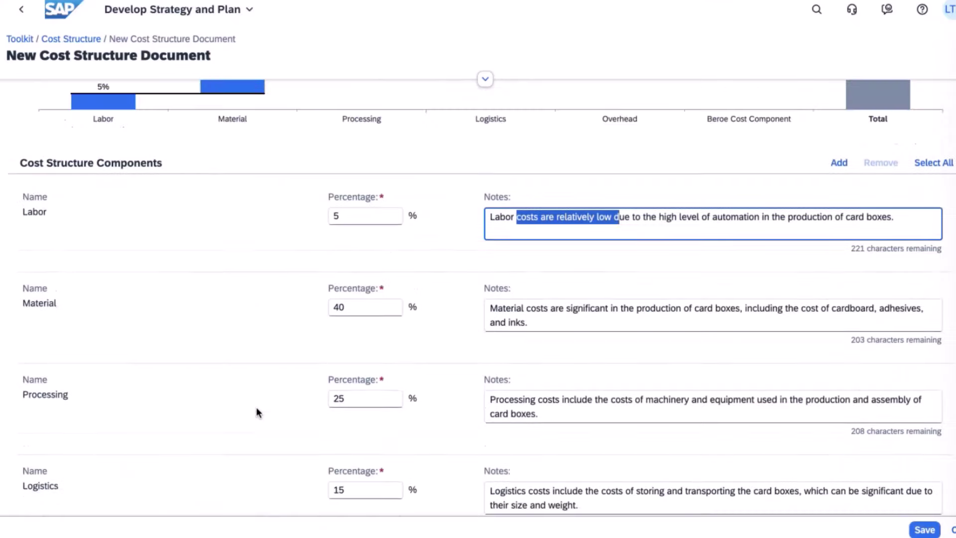
pyautogui.scroll(-3, 256, 407)
pyautogui.click(376, 407)
pyautogui.press('BackSpace')
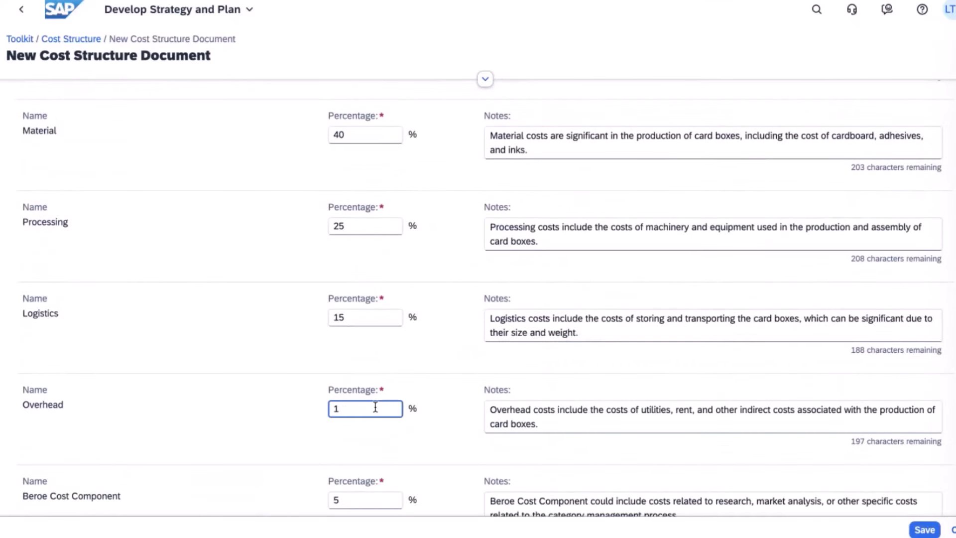
pyautogui.write('2')
pyautogui.scroll(-2, 400, 450)
pyautogui.click(373, 418)
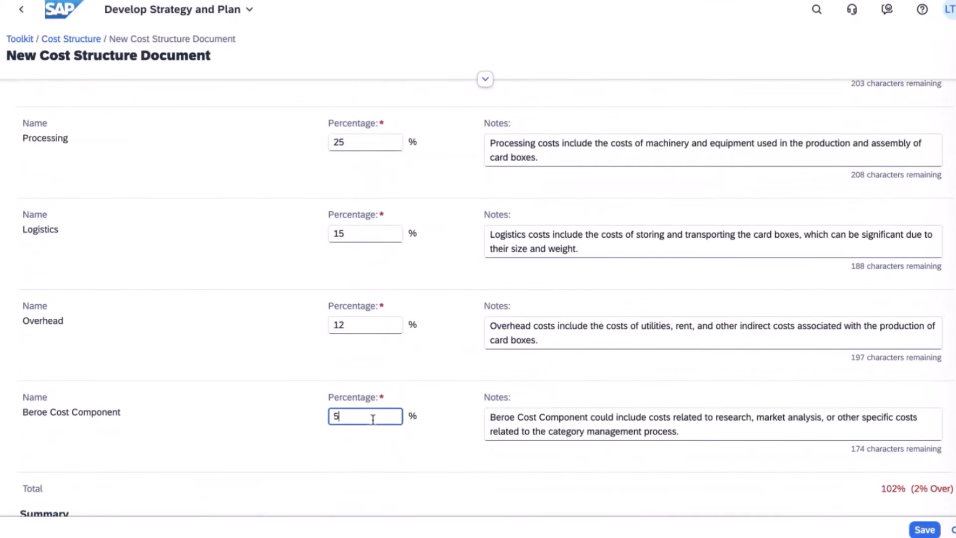
pyautogui.press('BackSpace')
pyautogui.write('3')
pyautogui.press('Tab')
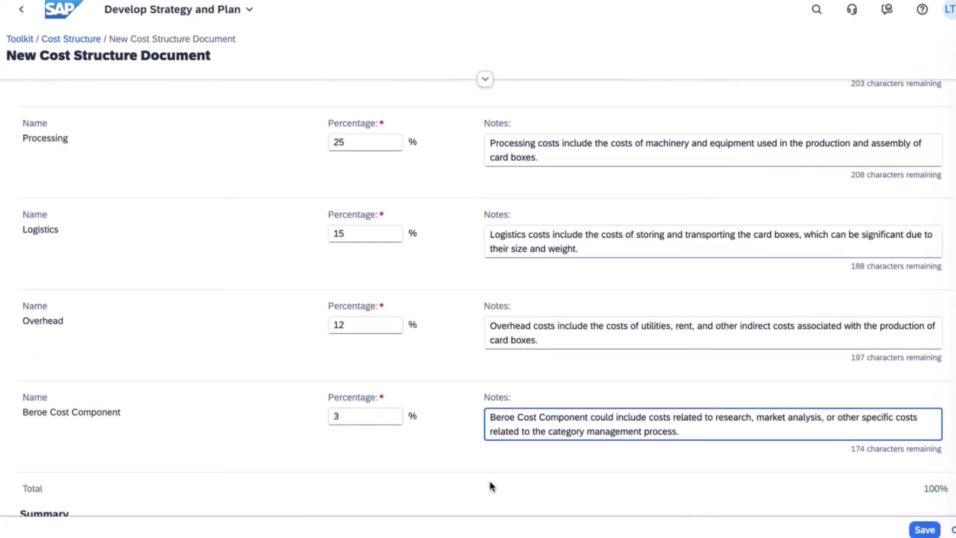
# - Save the 100% cost structure document and return to the toolkit
pyautogui.scroll(-2, 490, 485)
pyautogui.click(923, 530)
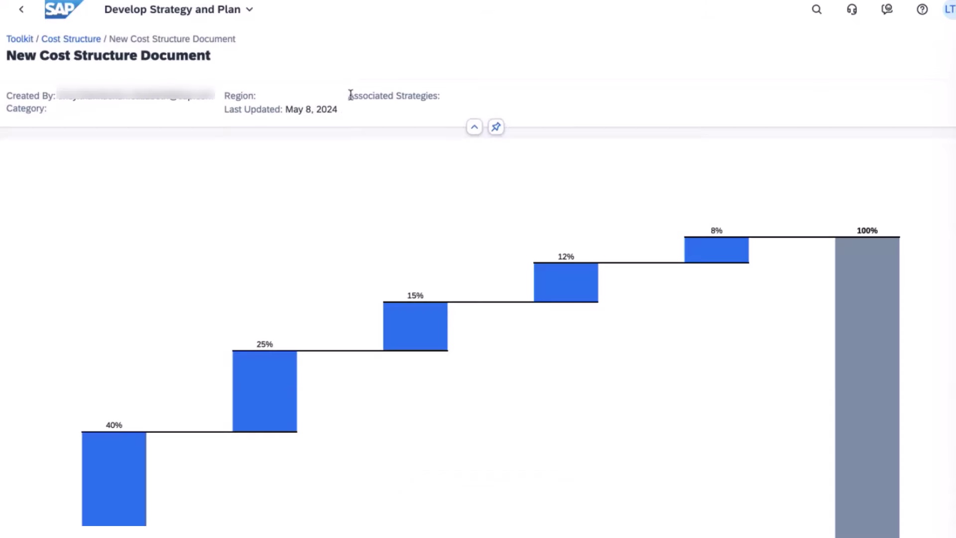
pyautogui.moveTo(350, 94); pyautogui.dragTo(439, 99)
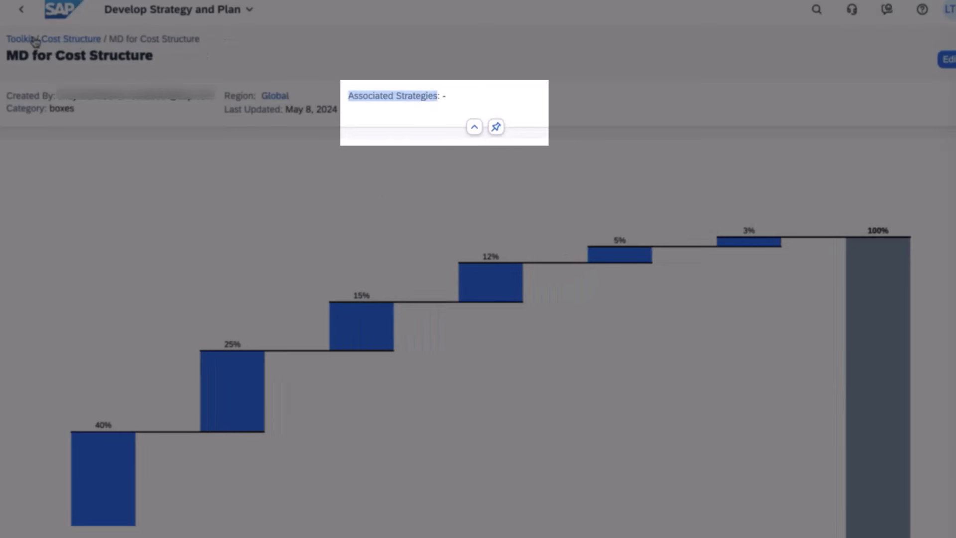
pyautogui.click(20, 39)
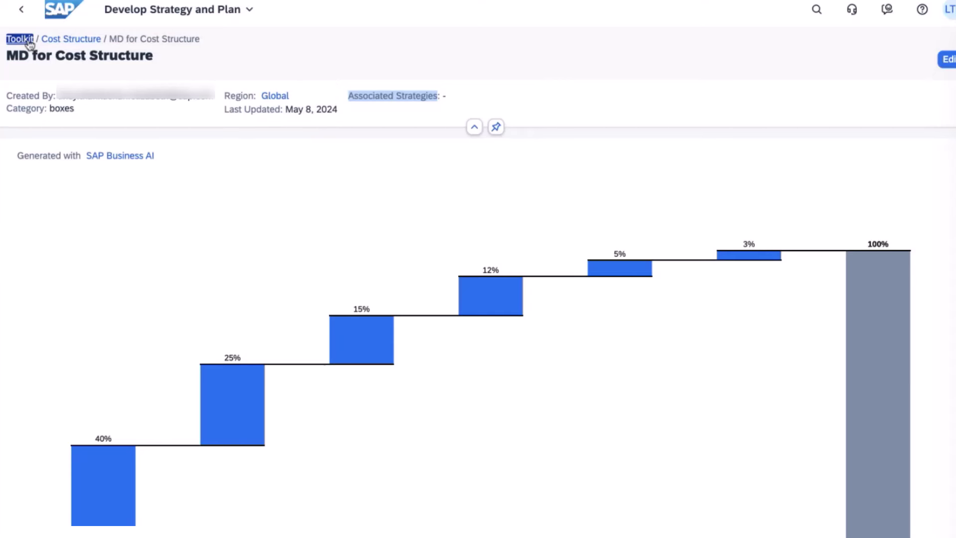
# - Start a new Market Dynamics document named 'MD for Packaging Supplies - my view'
pyautogui.click(279, 187)
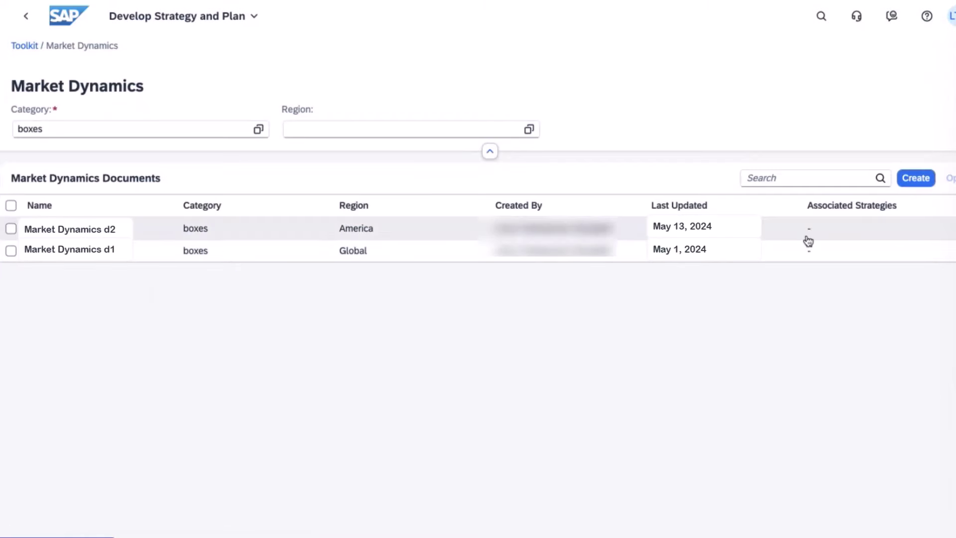
pyautogui.click(916, 179)
pyautogui.write('MD ')
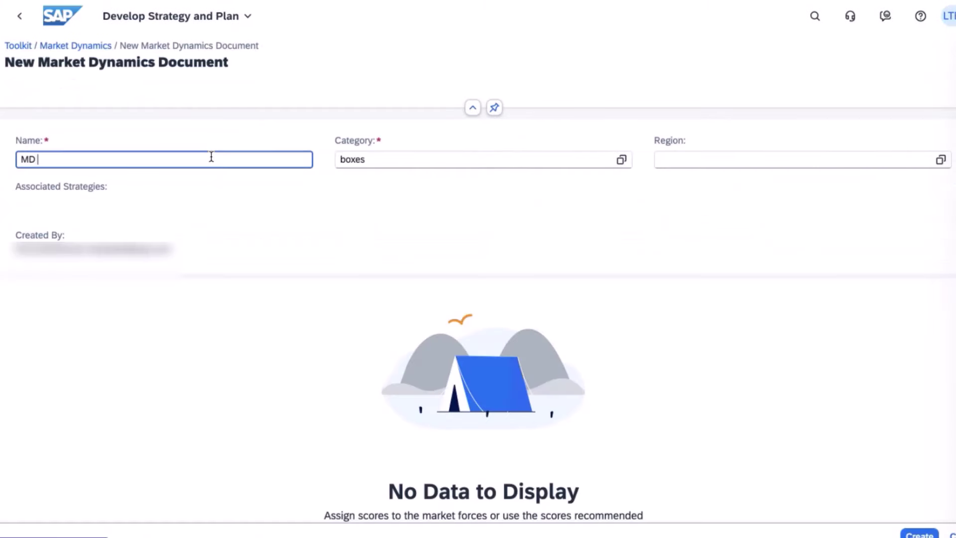
pyautogui.write('for Packaging view')
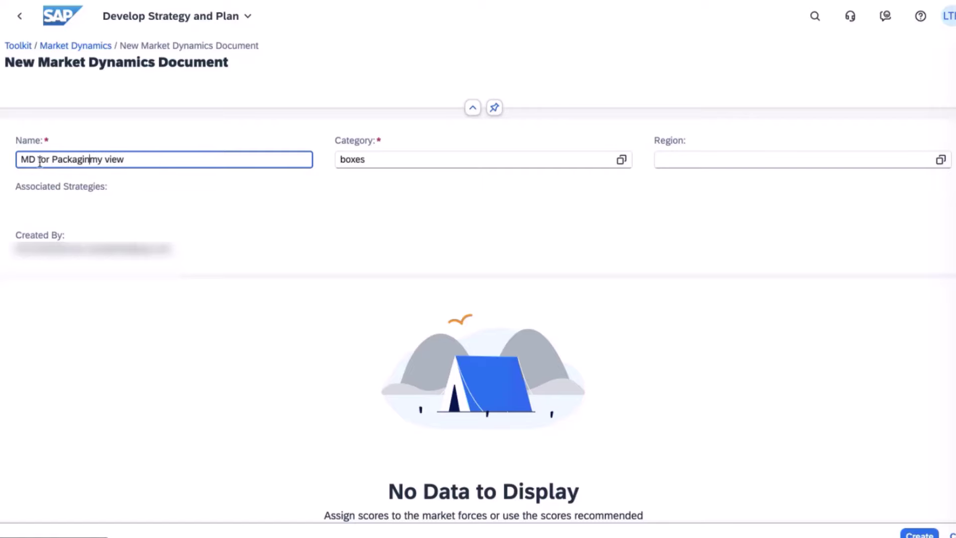
pyautogui.scroll(-5, 208, 221)
pyautogui.scroll(-4, 209, 222)
# - Score the five market forces: Competitive Rivalry 4, Buyer Power 2, Supplier Power 1, New Entrants 1, Substitutes 2
pyautogui.click(378, 236)
pyautogui.write('4')
pyautogui.click(384, 332)
pyautogui.write('2')
pyautogui.scroll(-2, 399, 358)
pyautogui.click(393, 329)
pyautogui.write('1')
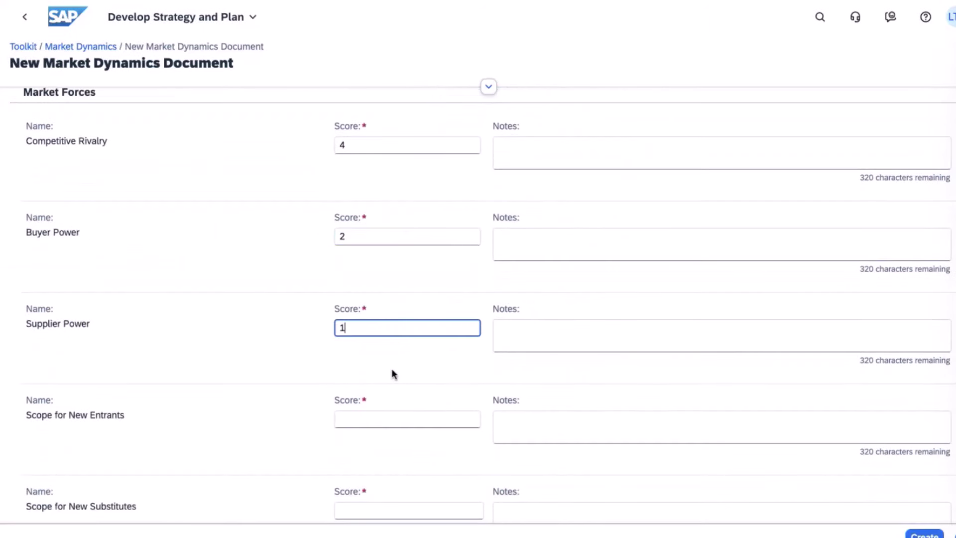
pyautogui.click(388, 421)
pyautogui.write('1')
pyautogui.click(393, 511)
pyautogui.write('2')
# - Save the scored market dynamics document and review the result
pyautogui.click(924, 533)
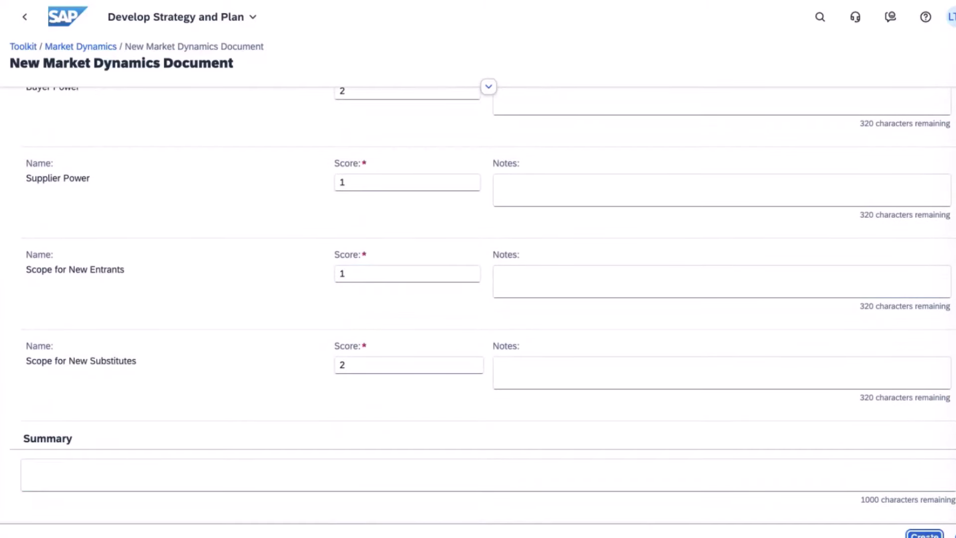
pyautogui.scroll(-8, 716, 180)
pyautogui.scroll(-1, 716, 177)
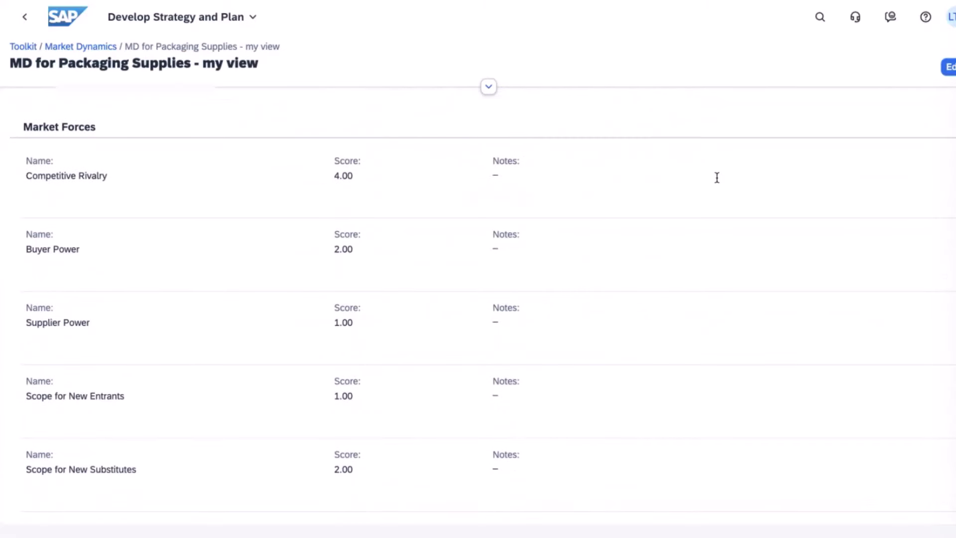
pyautogui.scroll(10, 717, 177)
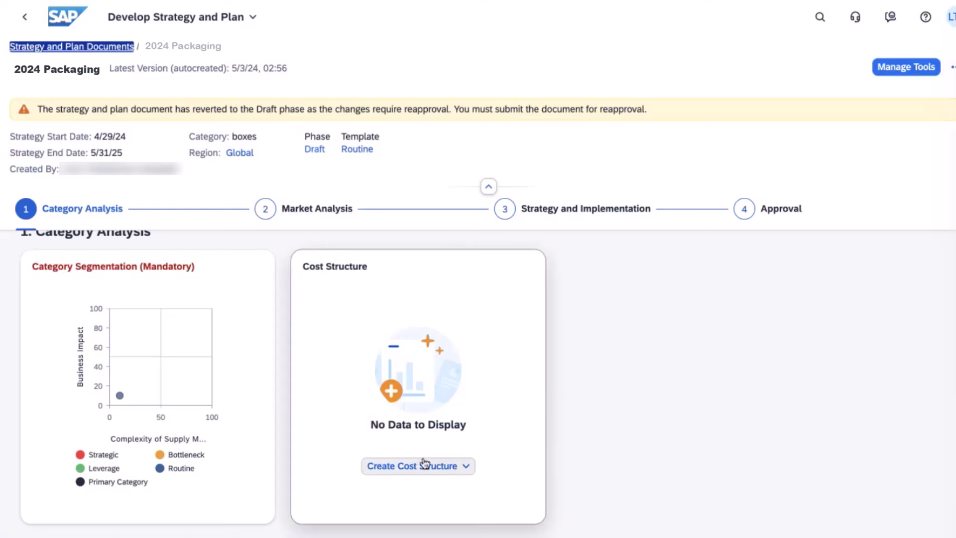
# - Add 'MD for Cost Structure' from the toolkit to the 2024 Packaging strategy's cost structure
pyautogui.click(467, 467)
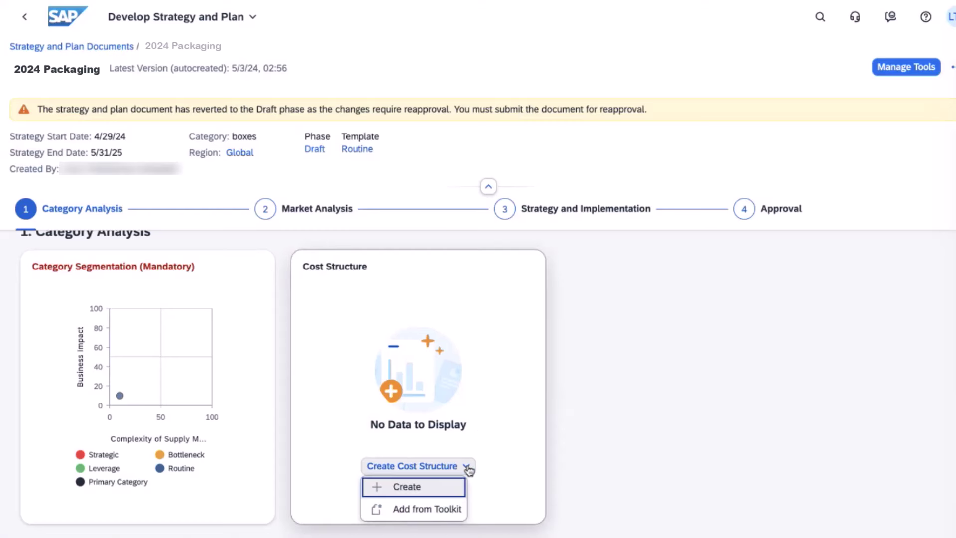
pyautogui.click(421, 513)
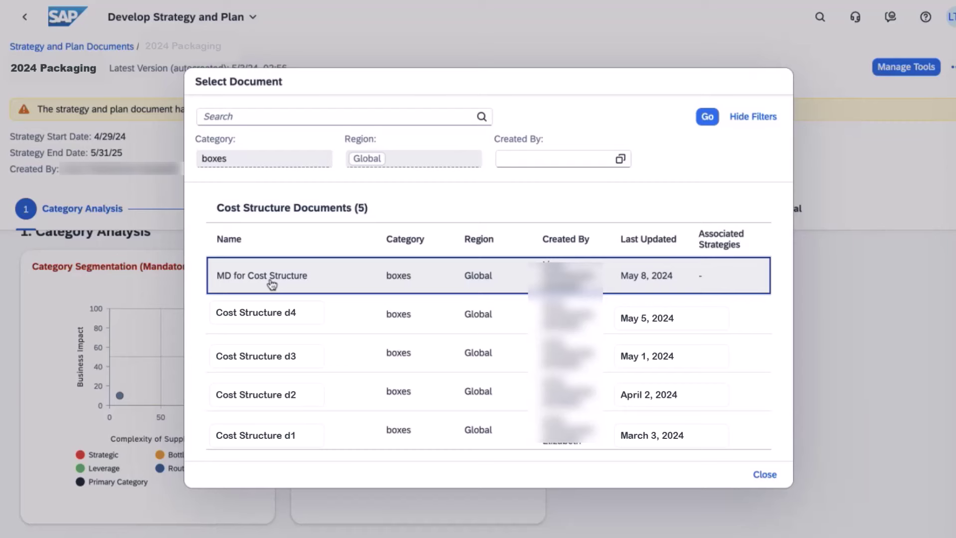
pyautogui.click(271, 279)
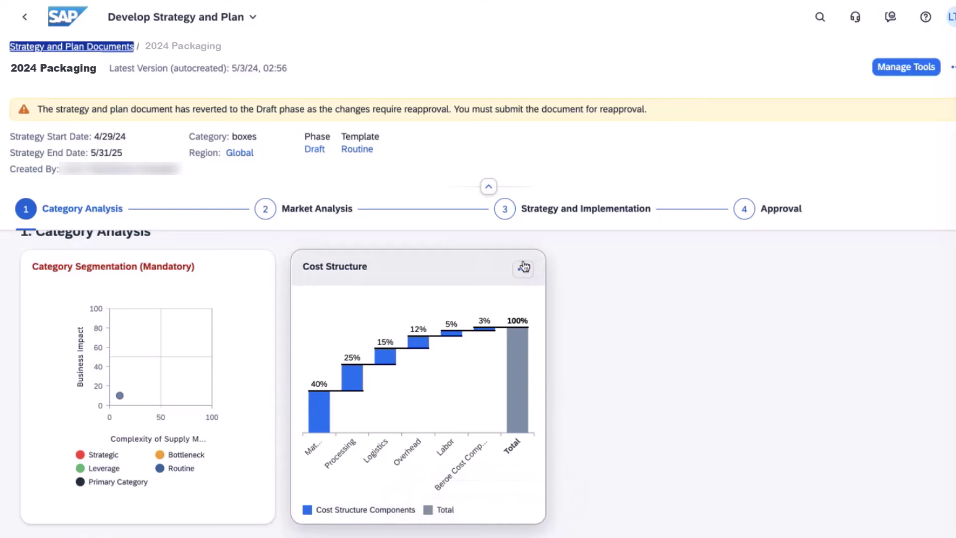
pyautogui.click(400, 275)
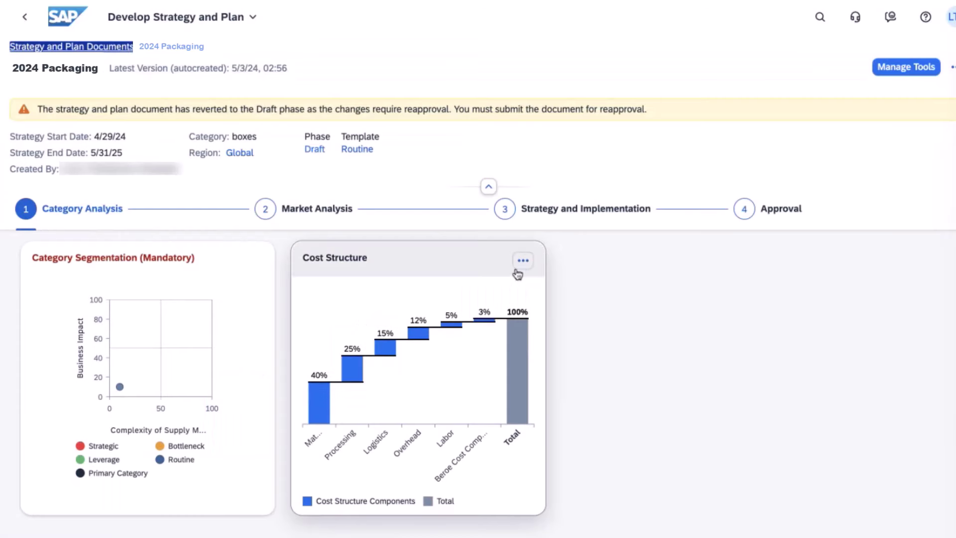
pyautogui.click(519, 268)
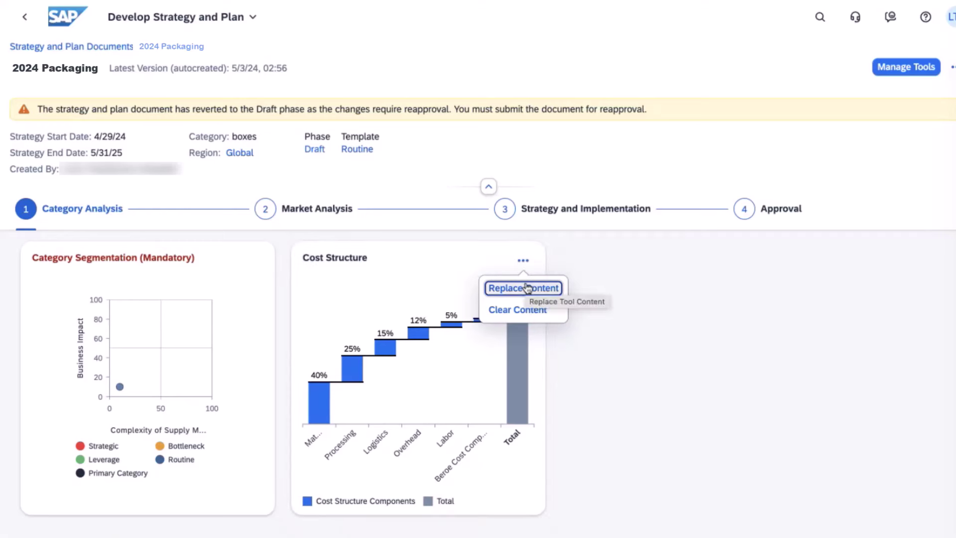
pyautogui.click(527, 288)
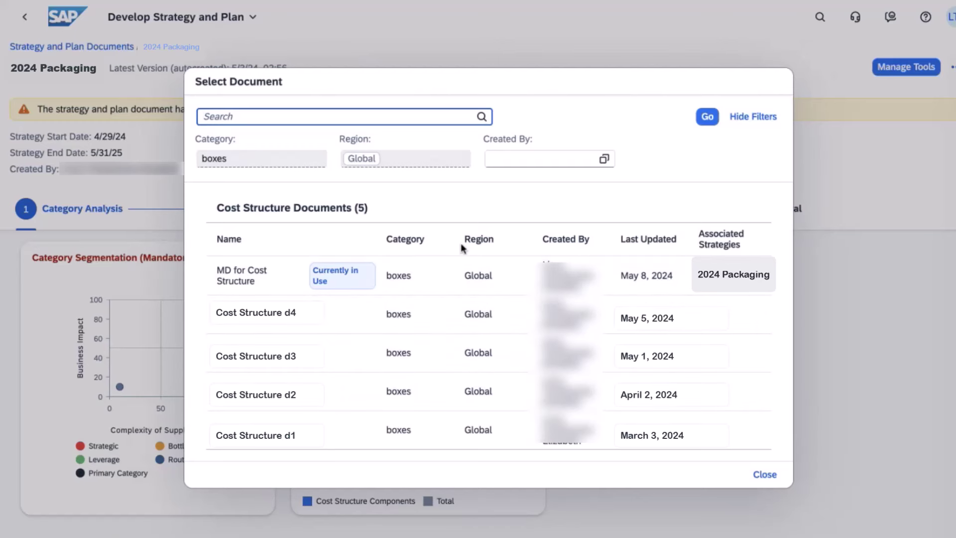
pyautogui.click(352, 288)
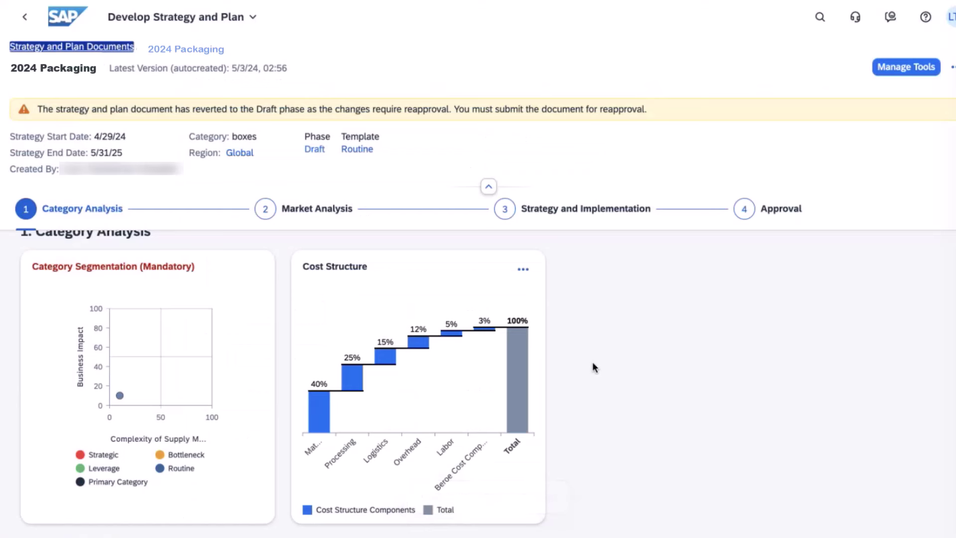
# - Add 'MD for Packaging Supplies - my view' from the toolkit as the strategy's Market Dynamics chart
pyautogui.scroll(-6, 322, 359)
pyautogui.click(194, 431)
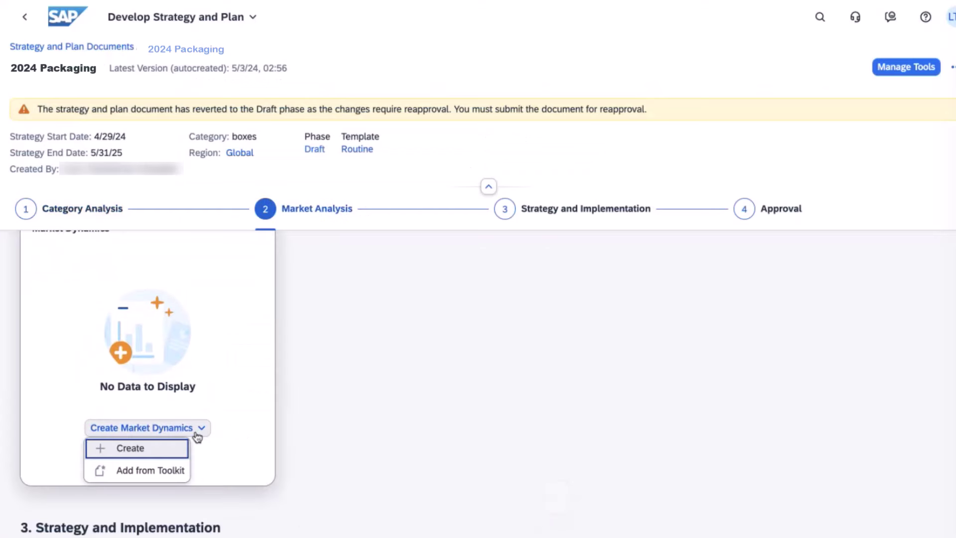
pyautogui.click(154, 471)
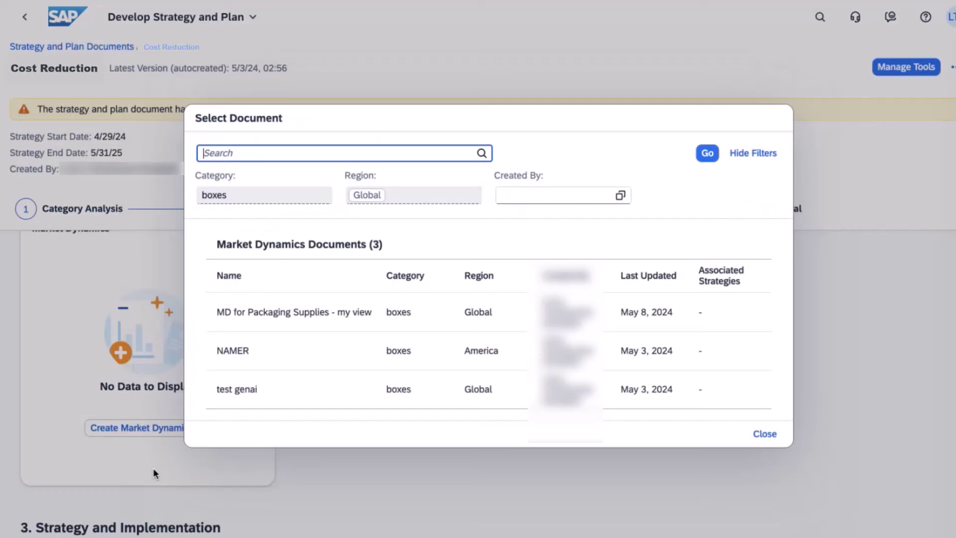
pyautogui.click(388, 324)
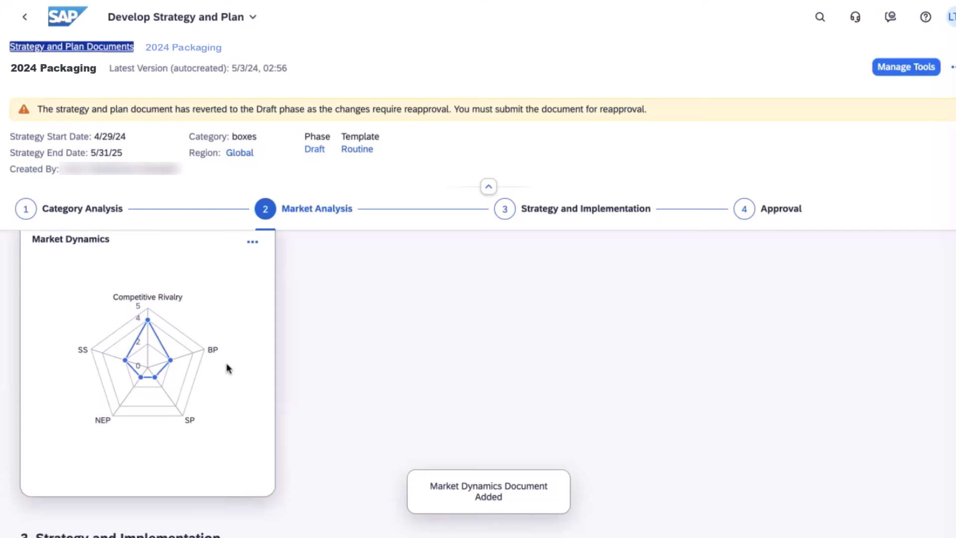
pyautogui.click(253, 295)
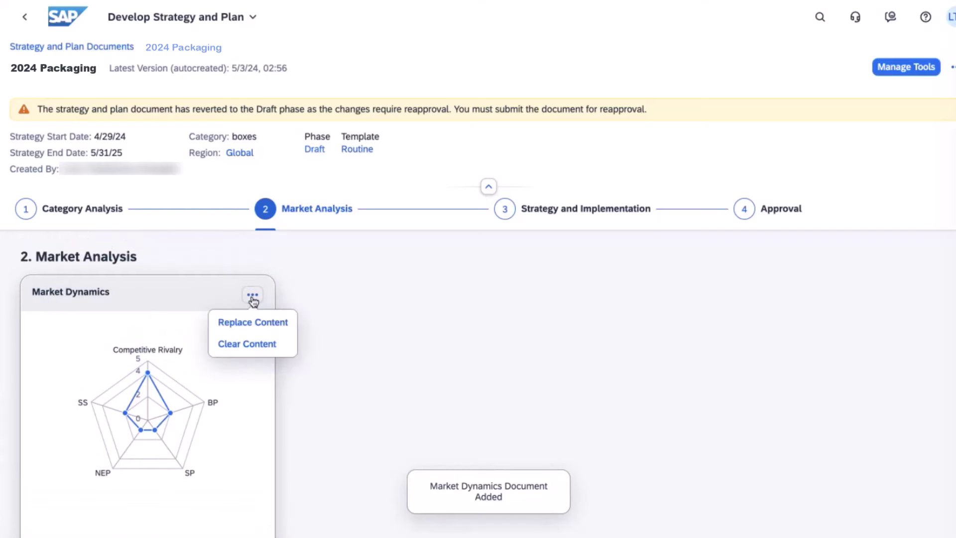